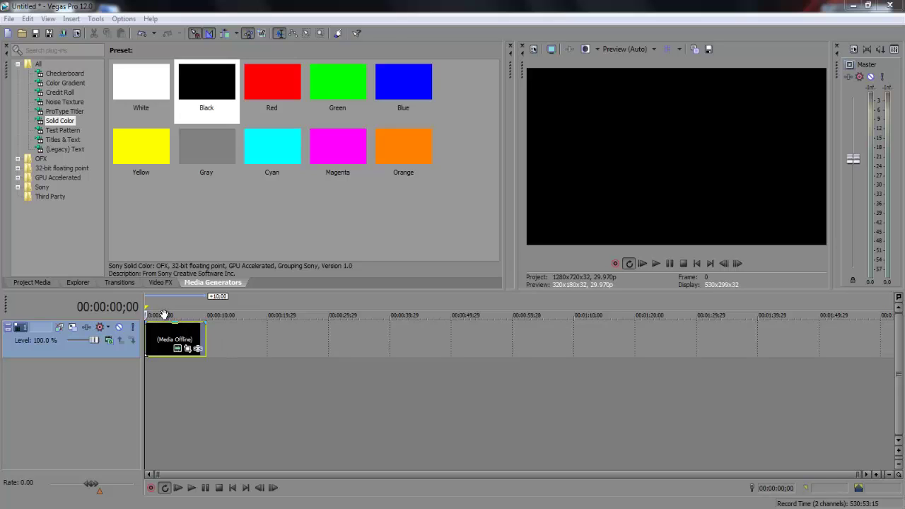
Preview the black Sony Solid Color clip from the start and from about 3 seconds, then show Project Media.
{"action": "key", "text": "space"}
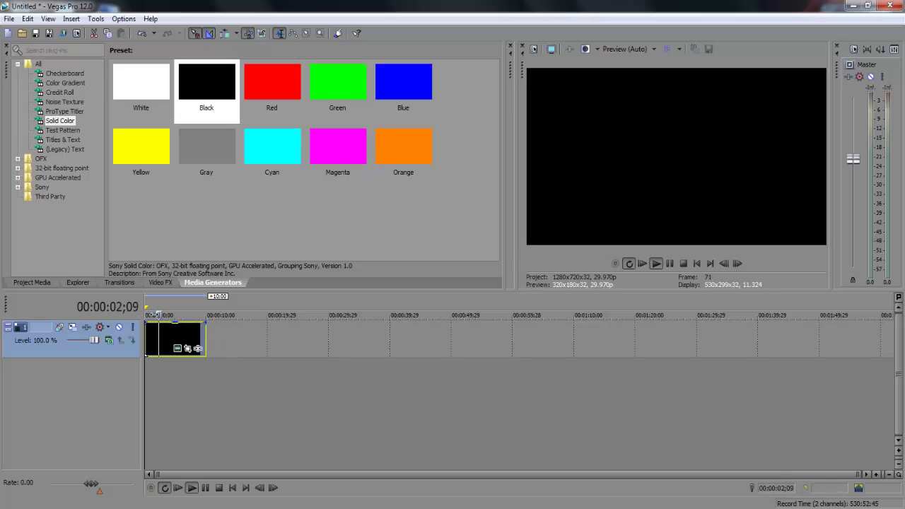
{"action": "key", "text": "space"}
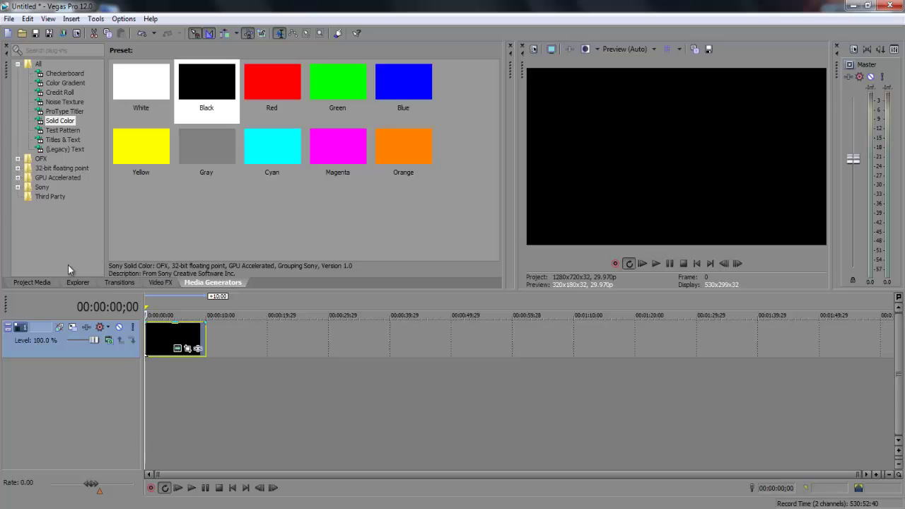
{"action": "left_click", "coordinate": [46, 282]}
{"action": "left_click", "coordinate": [228, 283]}
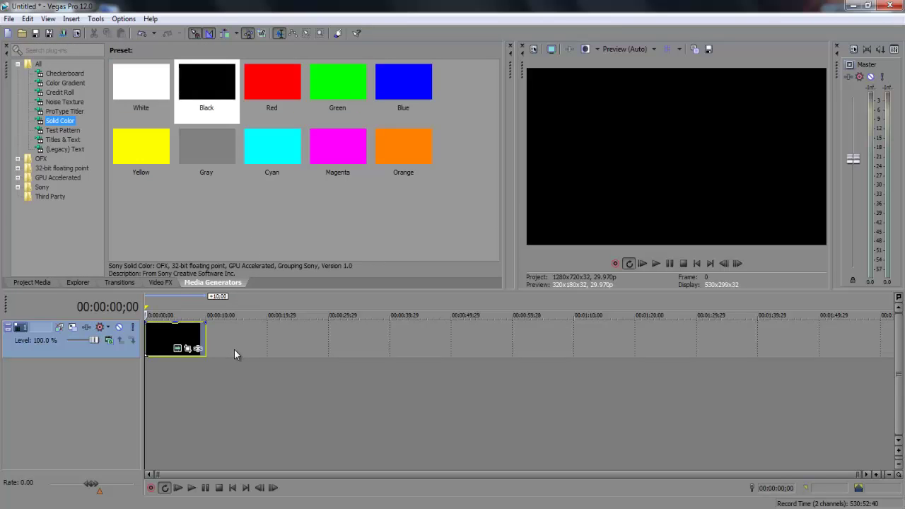
{"action": "left_click", "coordinate": [166, 339]}
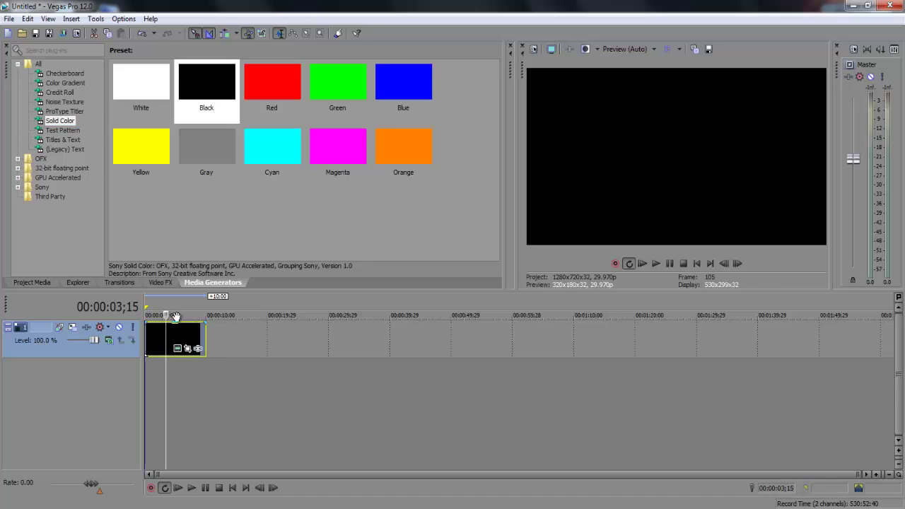
{"action": "key", "text": "space"}
{"action": "left_click", "coordinate": [181, 314]}
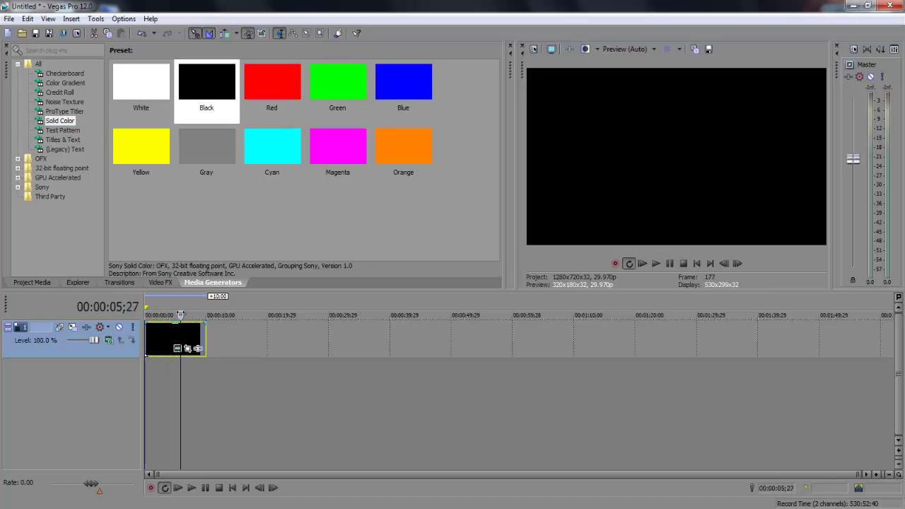
{"action": "left_click", "coordinate": [48, 282]}
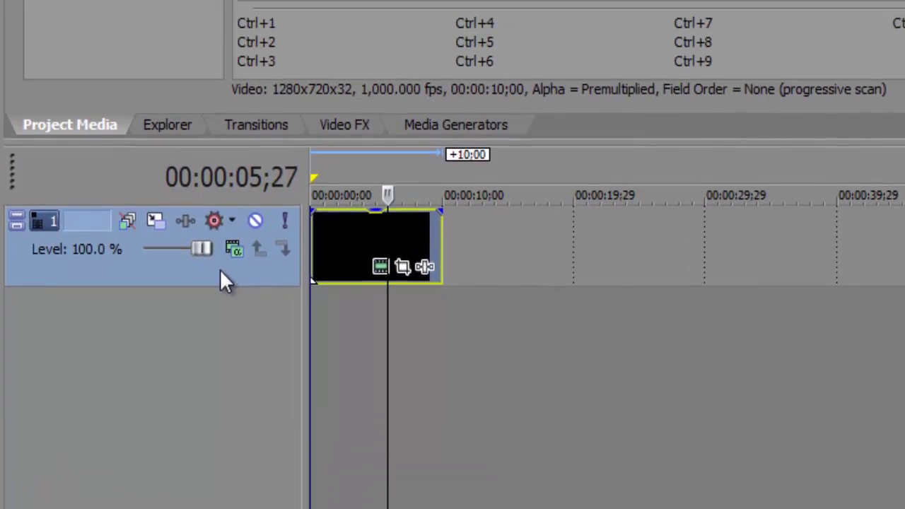
Insert a video track above the black clip, set the cursor to 00:00:02;15, and show Titles & Text presets.
{"action": "right_click", "coordinate": [220, 272]}
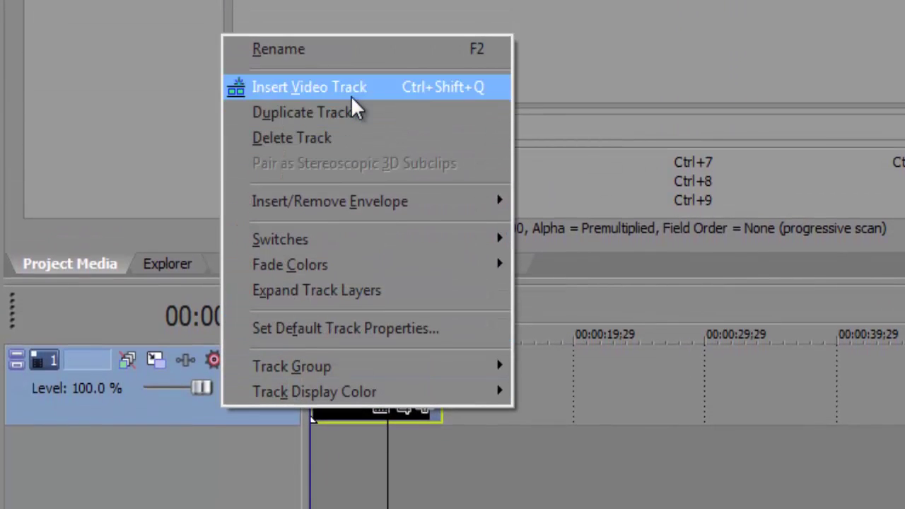
{"action": "left_click", "coordinate": [352, 97]}
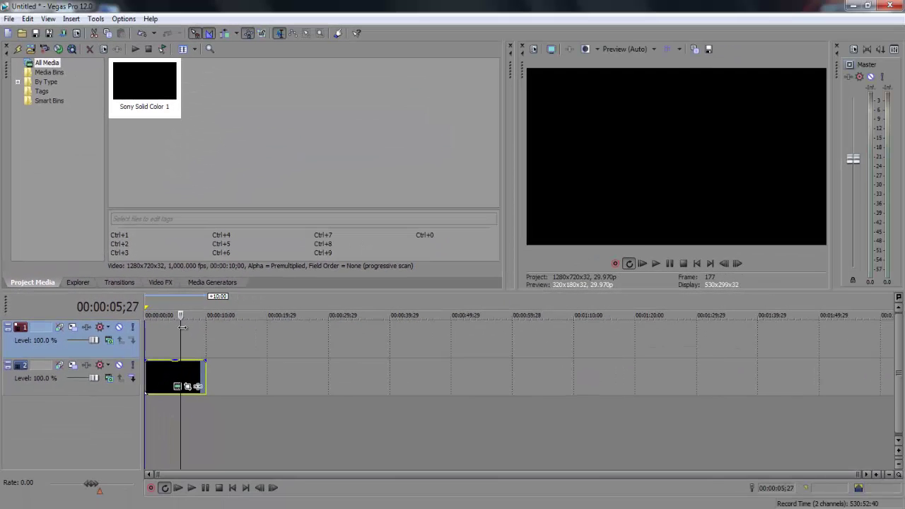
{"action": "left_click_drag", "start_coordinate": [182, 327], "coordinate": [160, 326]}
{"action": "left_click", "coordinate": [199, 283]}
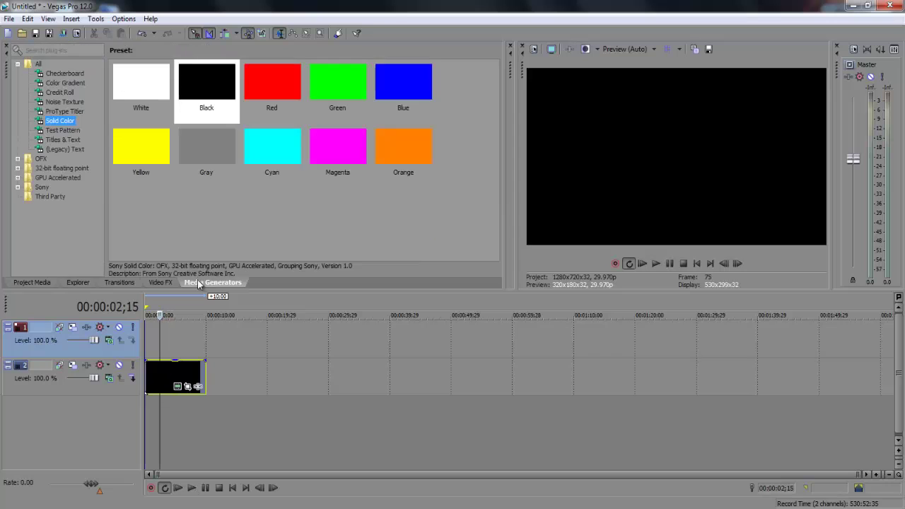
{"action": "left_click", "coordinate": [64, 140]}
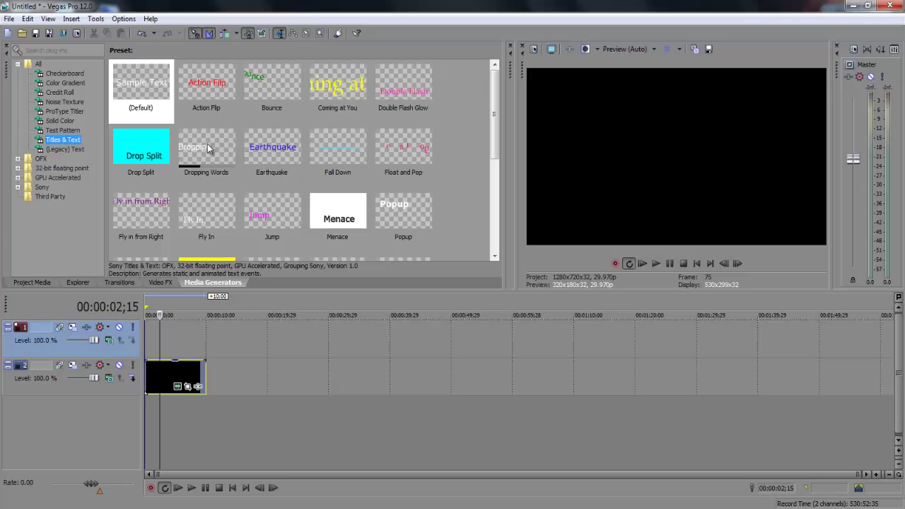
Compare the (Legacy) Text presets Solid Background and Soft Shadow, then select Default Text.
{"action": "left_click", "coordinate": [70, 150]}
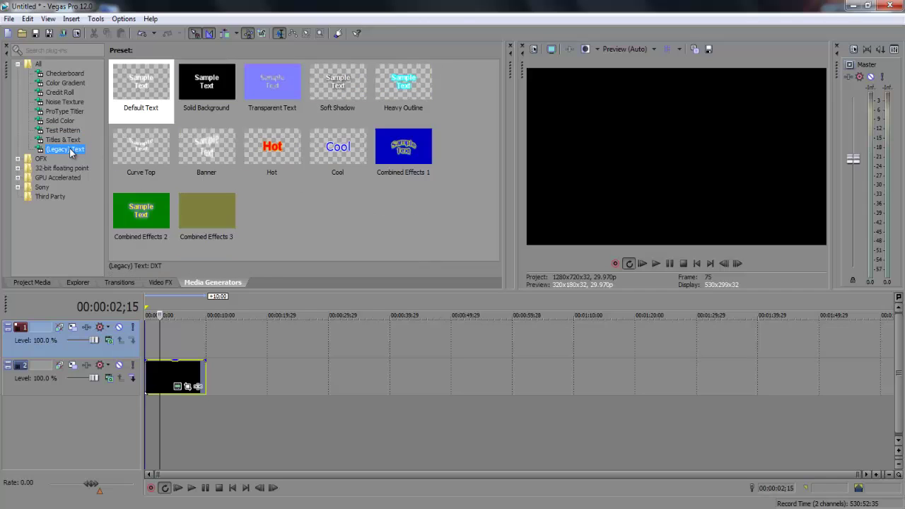
{"action": "left_click", "coordinate": [215, 90]}
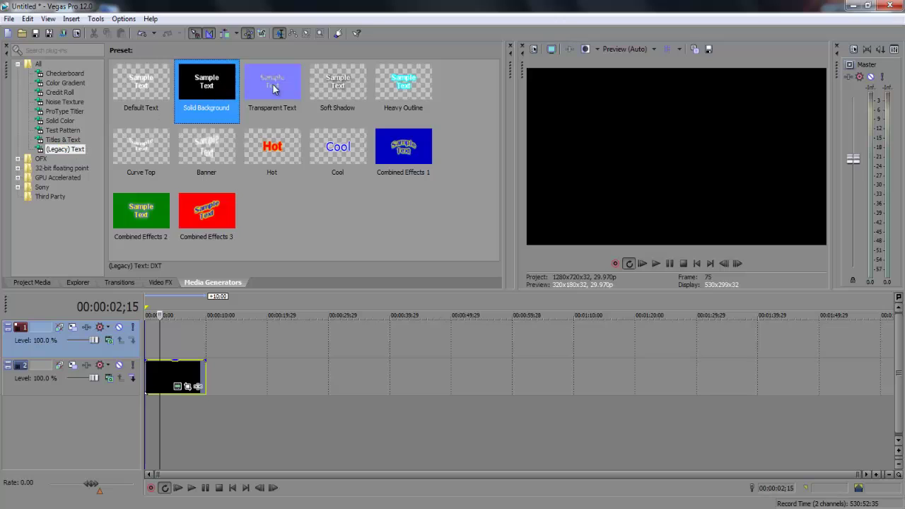
{"action": "left_click", "coordinate": [169, 88]}
{"action": "left_click", "coordinate": [222, 86]}
{"action": "left_click", "coordinate": [339, 85]}
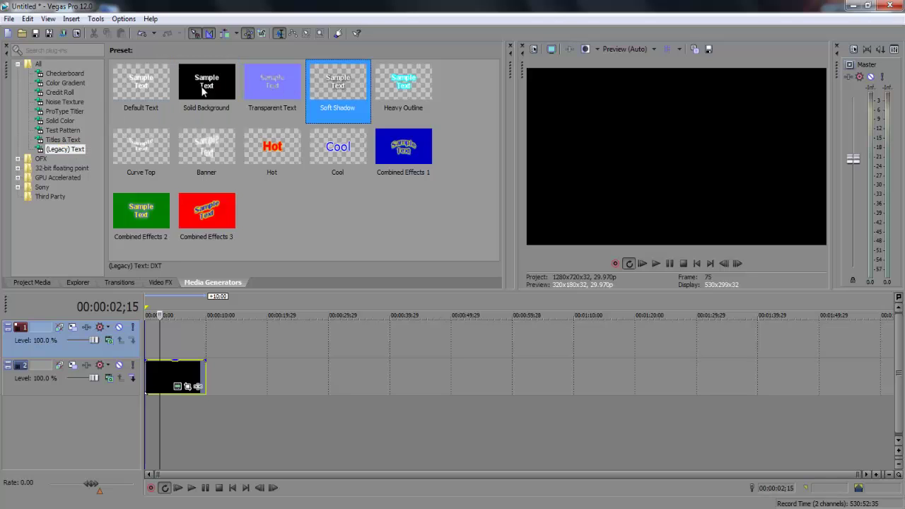
{"action": "left_click", "coordinate": [160, 88]}
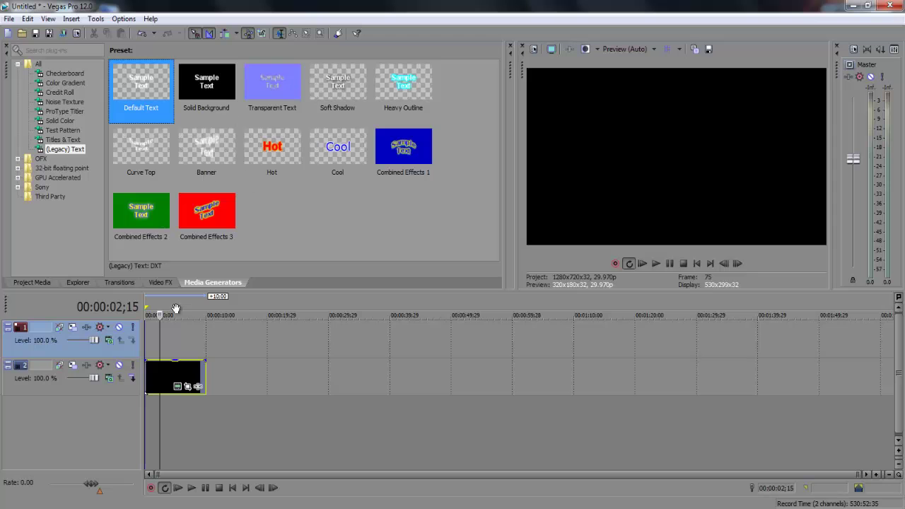
Drop the Default Text preset onto the top track and replace Sample Text with 'hi'.
{"action": "left_click_drag", "start_coordinate": [145, 83], "coordinate": [151, 345]}
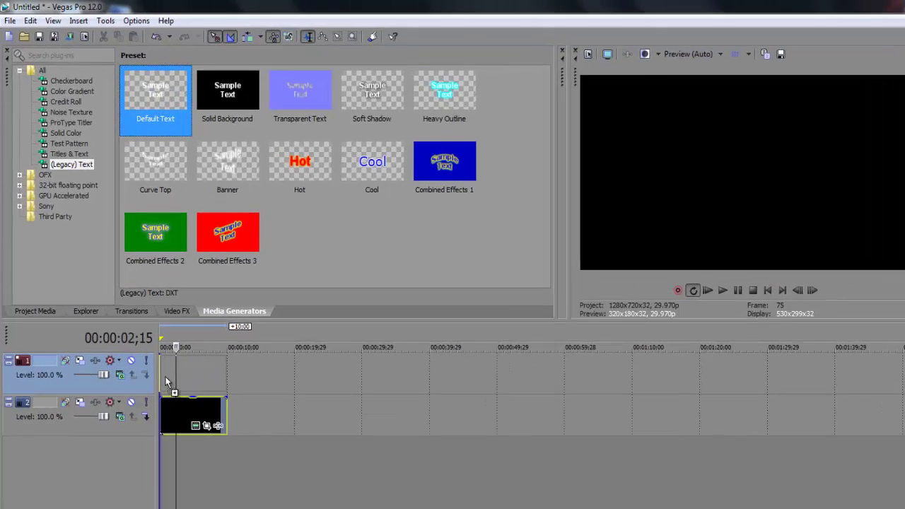
{"action": "left_click_drag", "start_coordinate": [167, 382], "coordinate": [168, 383]}
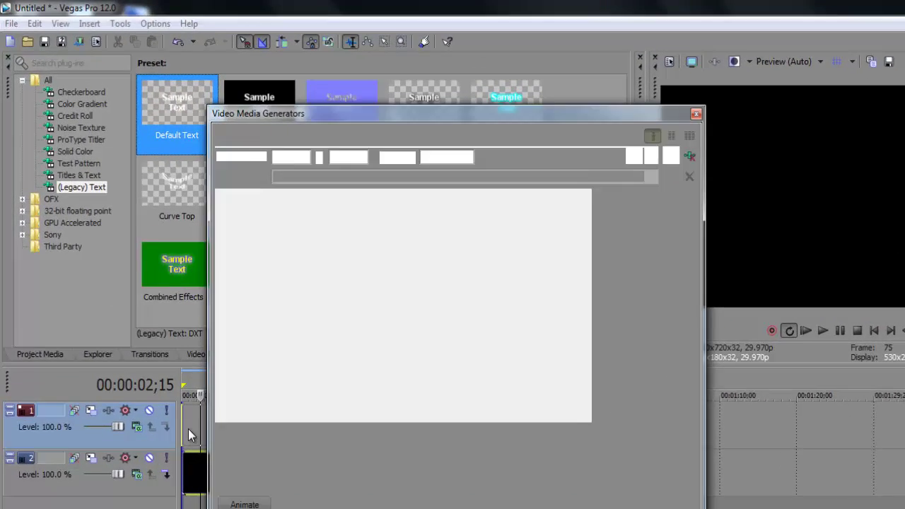
{"action": "key", "text": "ctrl+a"}
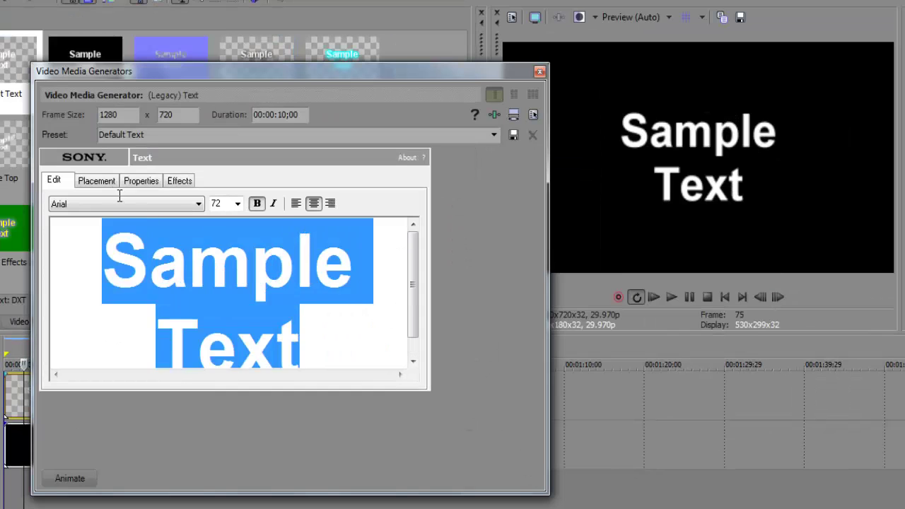
{"action": "type", "text": "hi"}
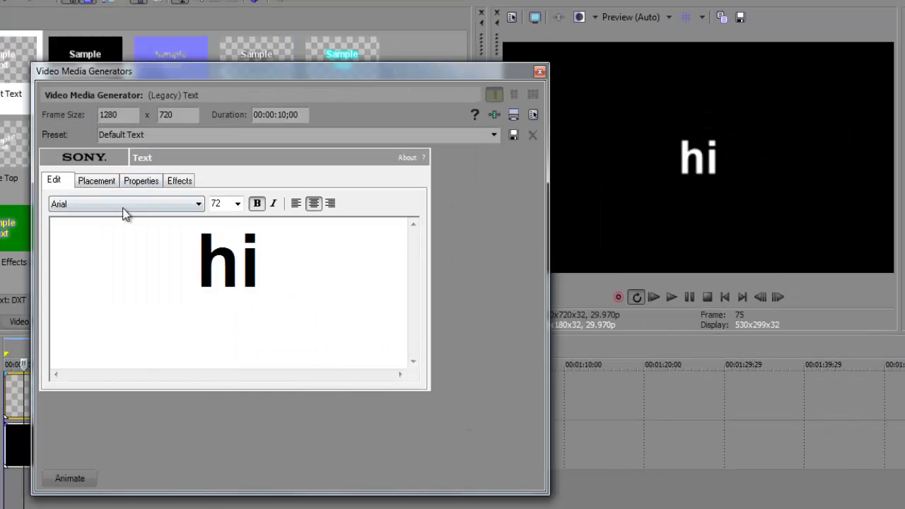
Set the font of 'hi' to Arial Unicode MS.
{"action": "left_click", "coordinate": [121, 204]}
{"action": "left_click", "coordinate": [151, 287]}
{"action": "left_click_drag", "start_coordinate": [283, 256], "coordinate": [150, 214]}
{"action": "left_click", "coordinate": [150, 204]}
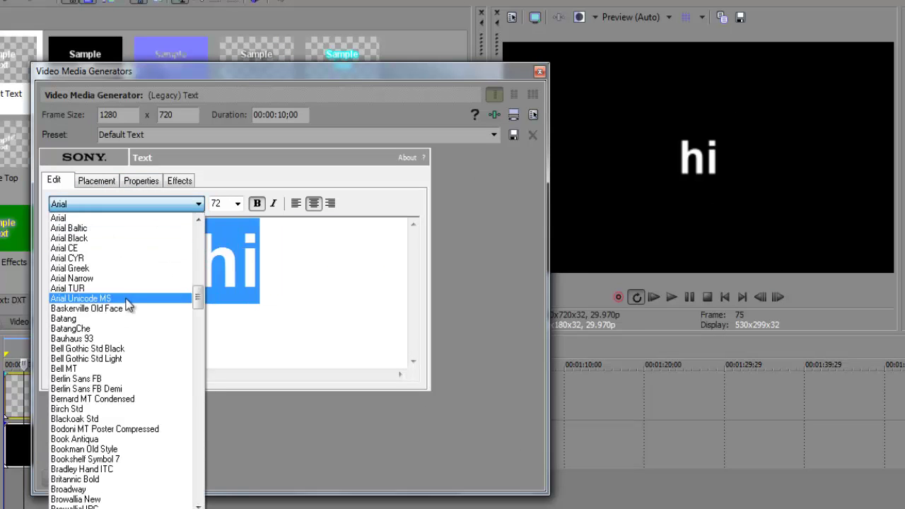
{"action": "left_click", "coordinate": [141, 291]}
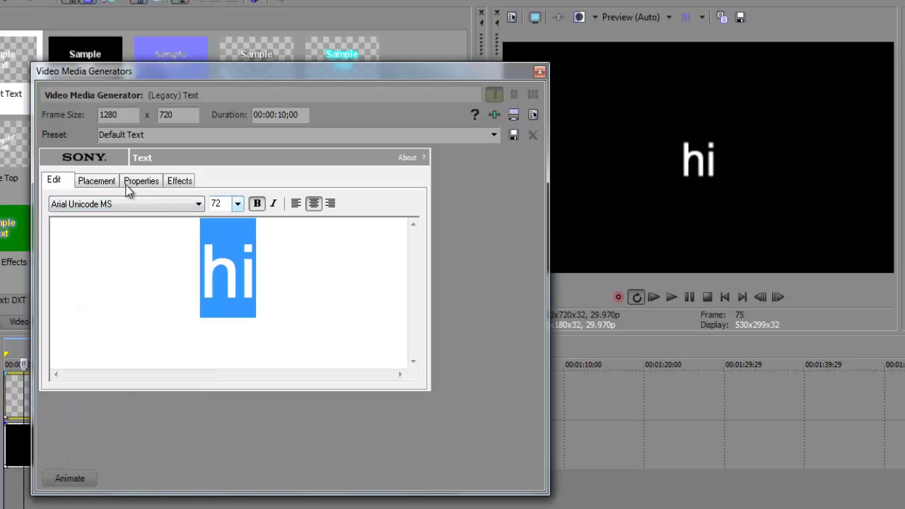
Reposition the text, make it semi-transparent, try and remove a yellow outline, then close the dialog.
{"action": "left_click", "coordinate": [97, 181]}
{"action": "left_click_drag", "start_coordinate": [169, 307], "coordinate": [148, 300]}
{"action": "left_click", "coordinate": [141, 180]}
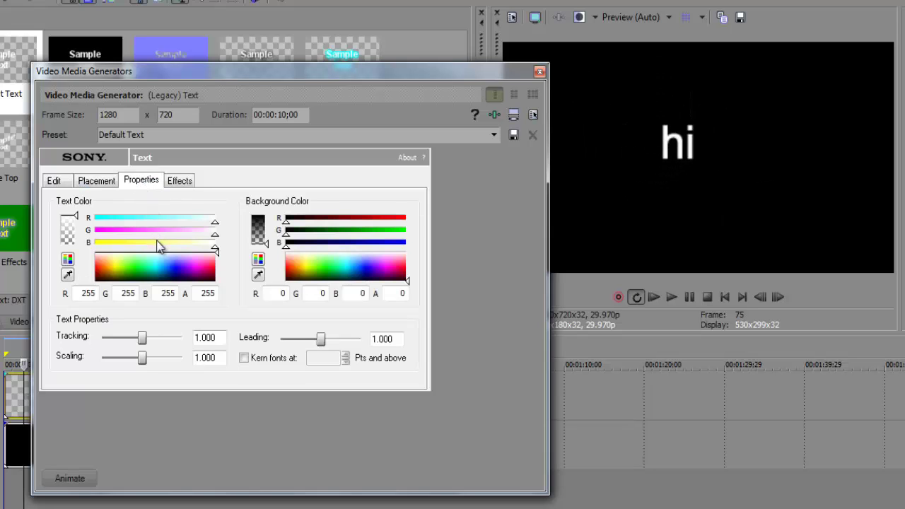
{"action": "mouse_move", "coordinate": [76, 217]}
{"action": "left_mouse_down"}
{"action": "mouse_move", "coordinate": [76, 239]}
{"action": "mouse_move", "coordinate": [76, 217]}
{"action": "left_mouse_up"}
{"action": "left_click", "coordinate": [178, 180]}
{"action": "left_click", "coordinate": [60, 215]}
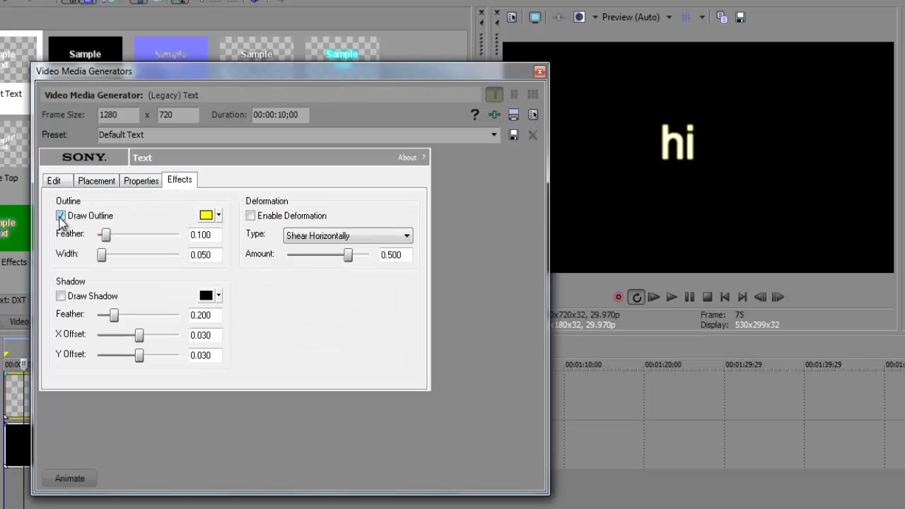
{"action": "left_click", "coordinate": [60, 216]}
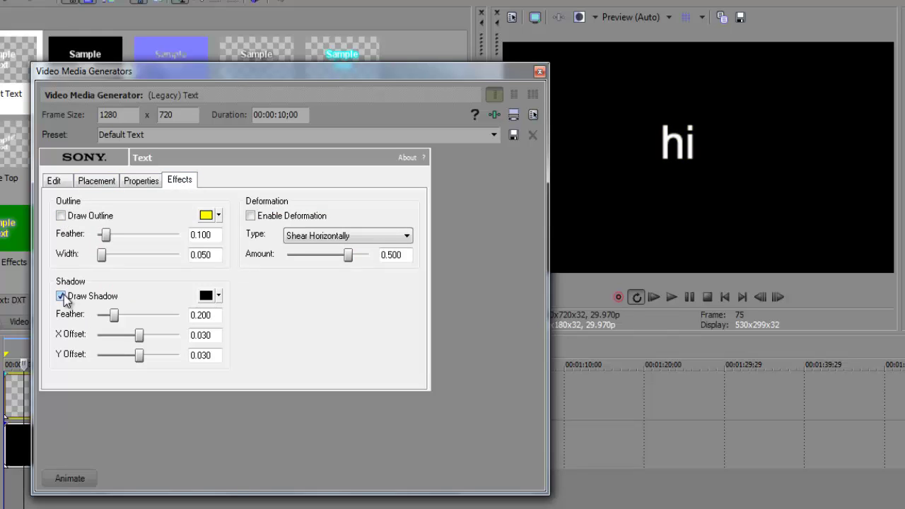
{"action": "left_click", "coordinate": [59, 183]}
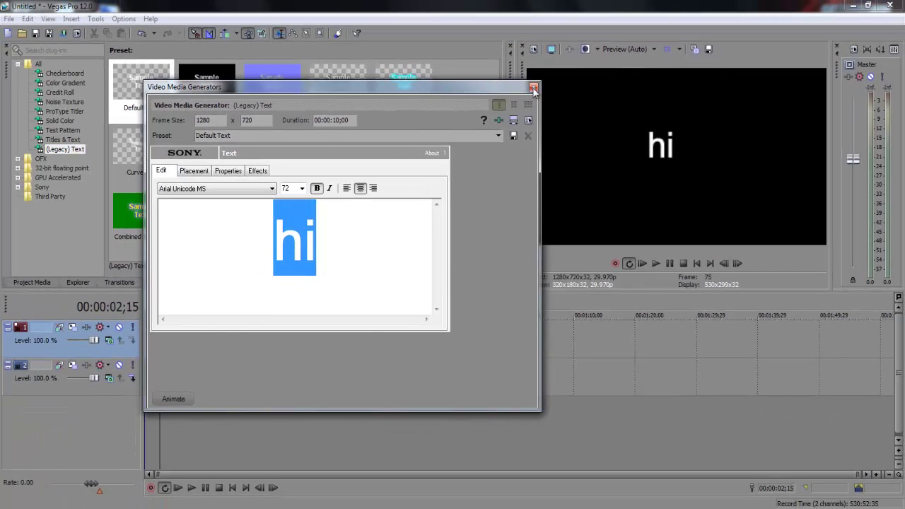
{"action": "left_click", "coordinate": [534, 89]}
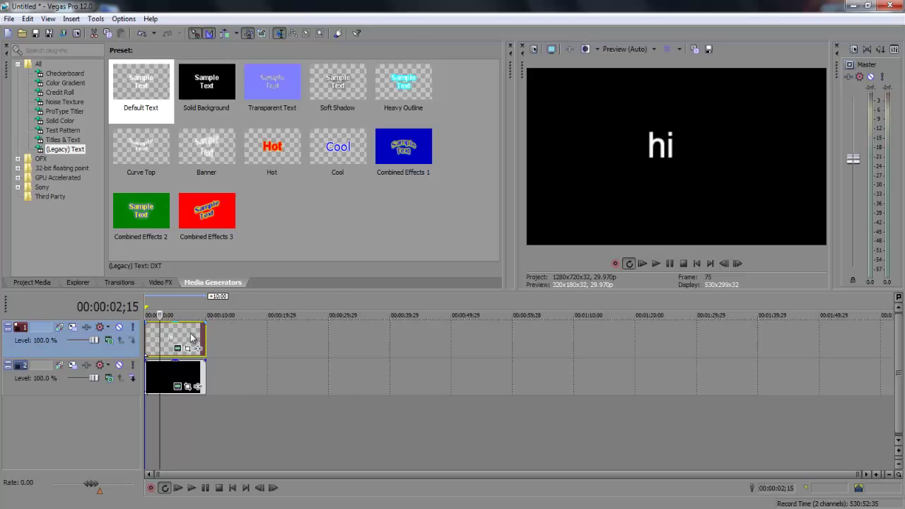
Delete the legacy 'hi' event and drag the Action Flip Titles & Text preset onto track 1.
{"action": "right_click", "coordinate": [191, 338]}
{"action": "left_click", "coordinate": [212, 299]}
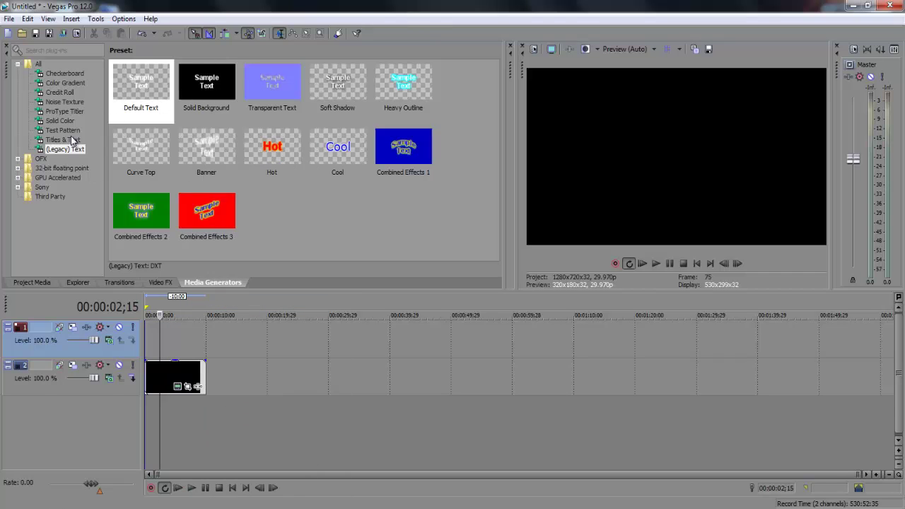
{"action": "left_click", "coordinate": [71, 140]}
{"action": "scroll", "coordinate": [479, 174], "scroll_direction": "down", "scroll_amount": 3}
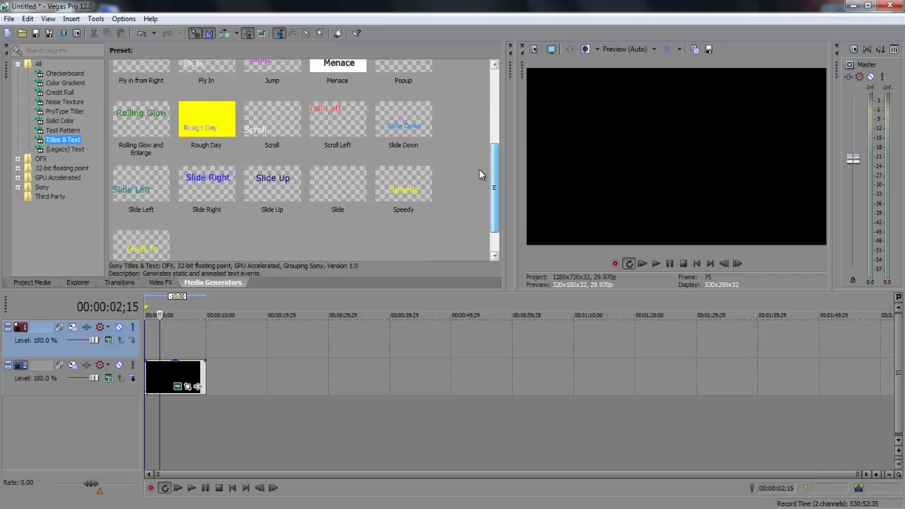
{"action": "scroll", "coordinate": [479, 141], "scroll_direction": "up", "scroll_amount": 3}
{"action": "scroll", "coordinate": [318, 134], "scroll_direction": "down", "scroll_amount": 1}
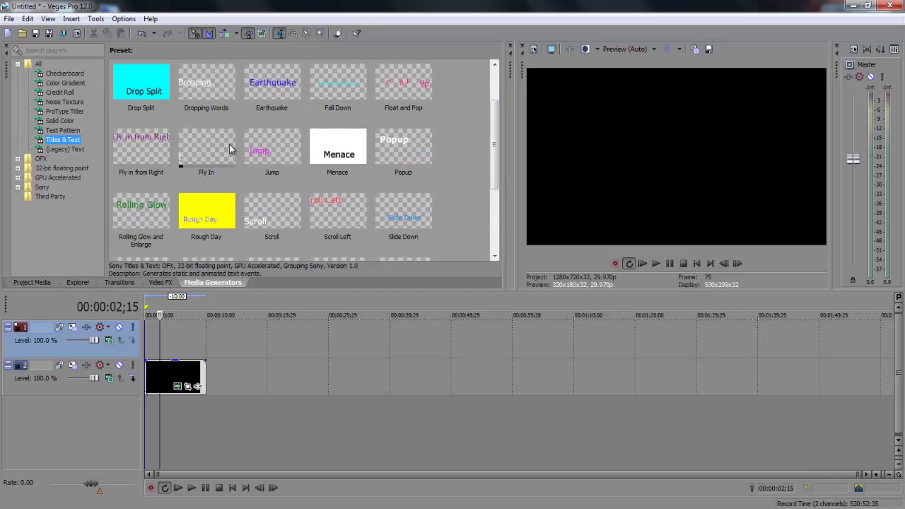
{"action": "scroll", "coordinate": [219, 120], "scroll_direction": "up", "scroll_amount": 1}
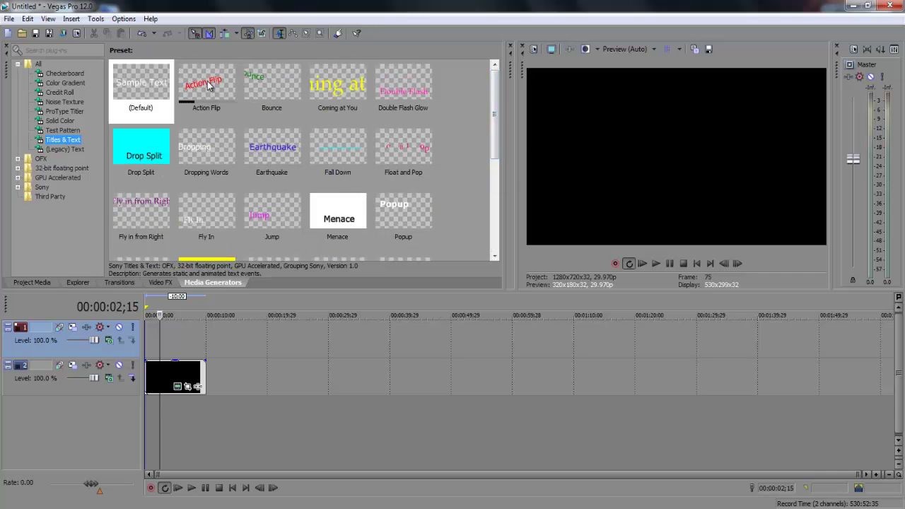
{"action": "left_click_drag", "start_coordinate": [209, 85], "coordinate": [150, 329]}
{"action": "mouse_move", "coordinate": [277, 88]}
{"action": "left_mouse_down"}
{"action": "mouse_move", "coordinate": [434, 86]}
{"action": "mouse_move", "coordinate": [269, 111]}
{"action": "mouse_move", "coordinate": [269, 101]}
{"action": "left_mouse_up"}
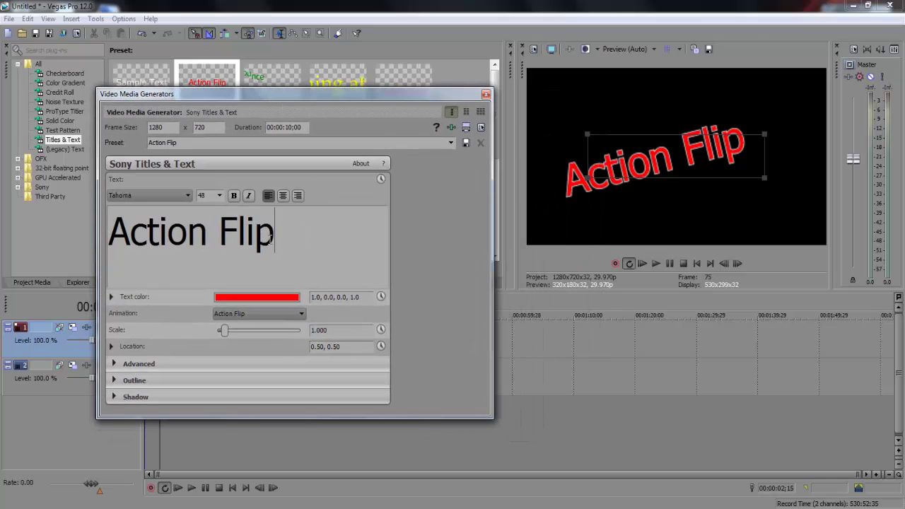
Replace the Action Flip text with 'hi', keeping Tahoma at size 48.
{"action": "left_click_drag", "start_coordinate": [276, 237], "coordinate": [140, 242]}
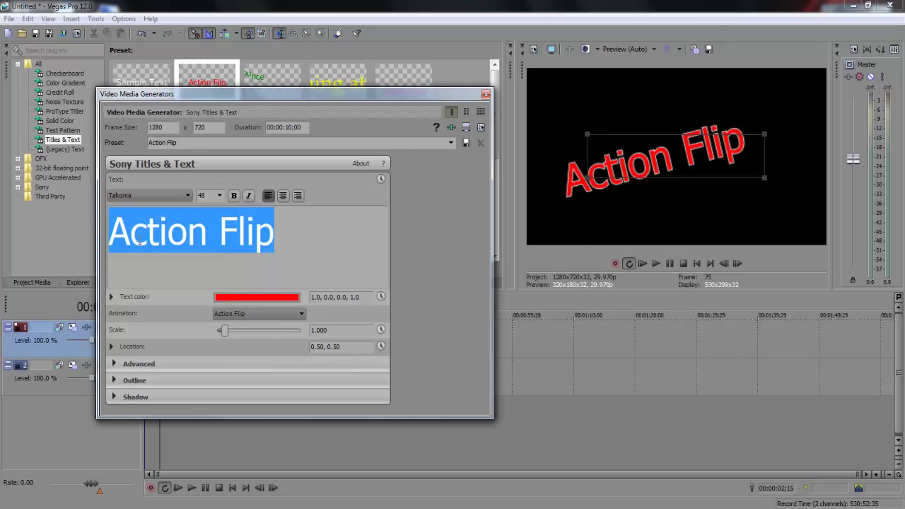
{"action": "type", "text": "hi"}
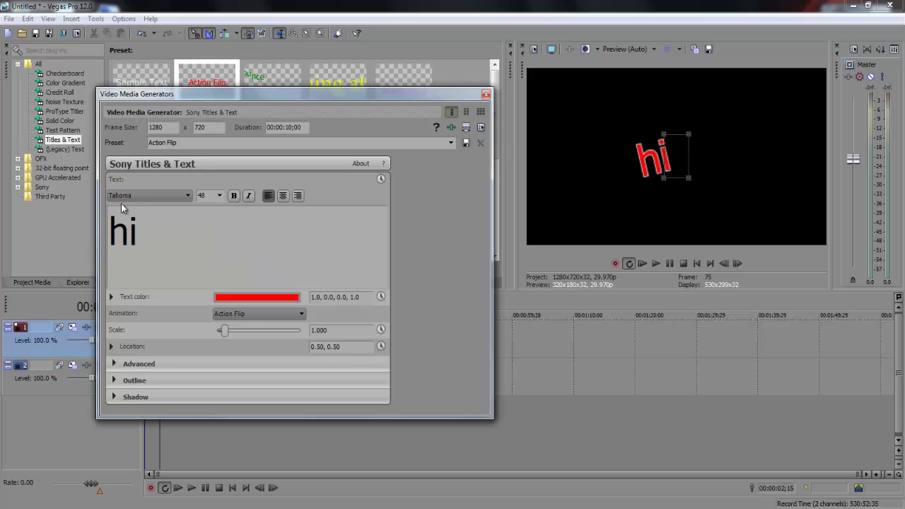
{"action": "left_click", "coordinate": [140, 191]}
{"action": "left_click", "coordinate": [140, 192]}
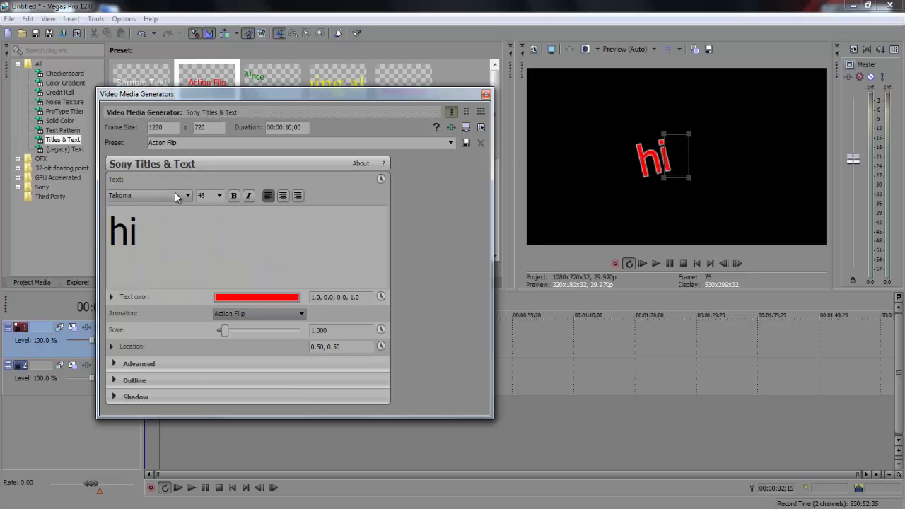
{"action": "left_click", "coordinate": [218, 197]}
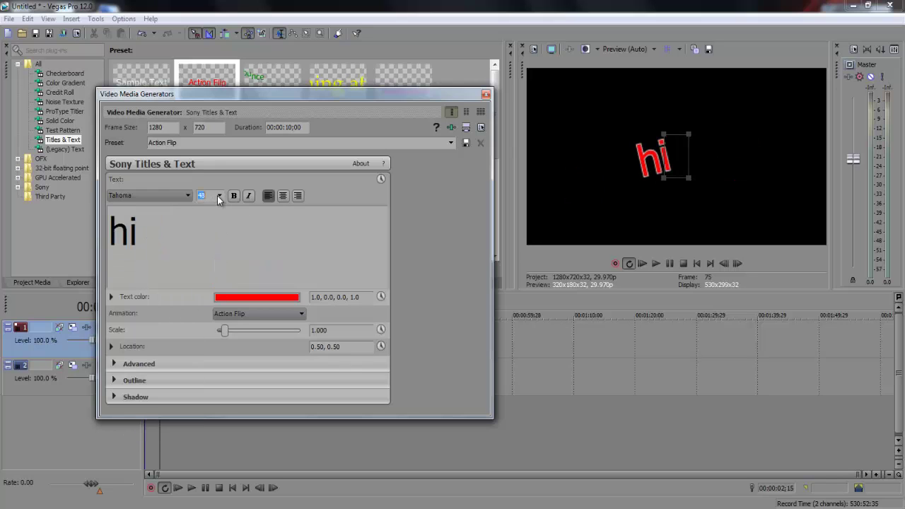
Change the title's text colour from red to light blue.
{"action": "left_click", "coordinate": [280, 295]}
{"action": "left_click_drag", "start_coordinate": [288, 328], "coordinate": [286, 371]}
{"action": "left_click", "coordinate": [259, 382]}
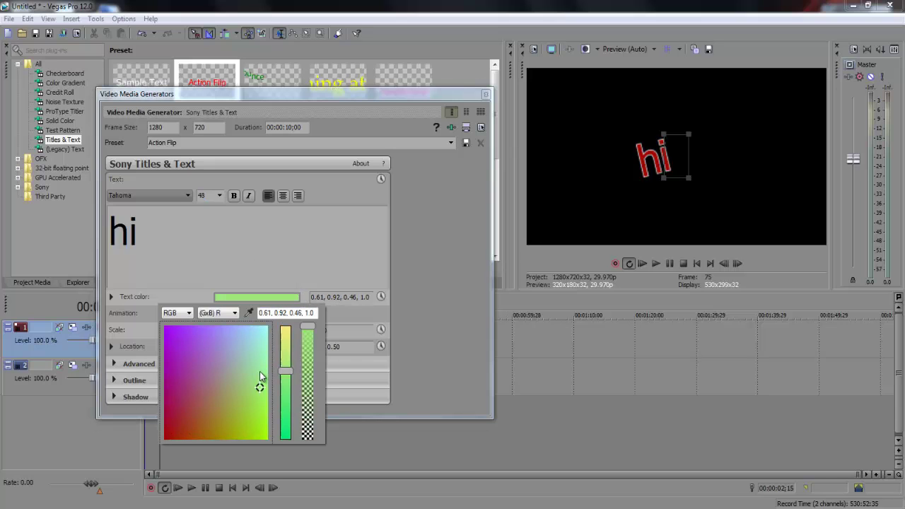
{"action": "left_click", "coordinate": [253, 333]}
{"action": "left_click", "coordinate": [268, 263]}
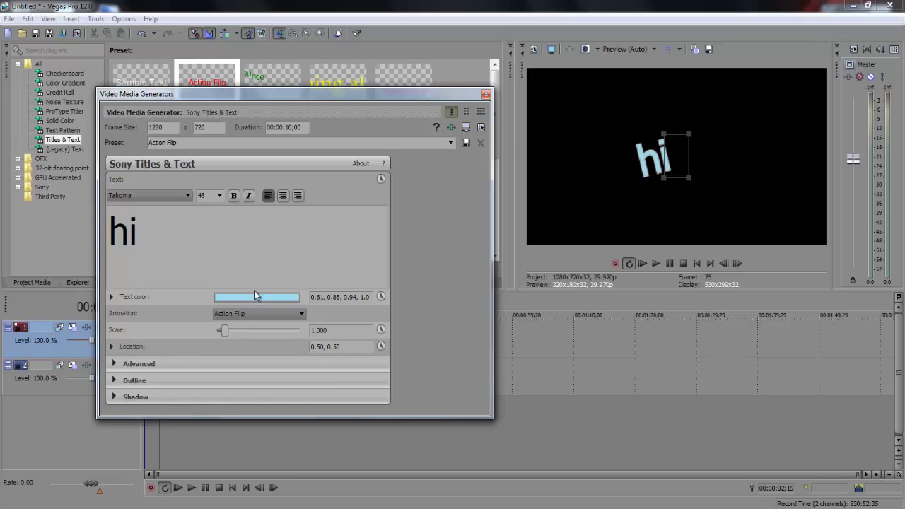
Shift the 'hi' title left within the frame and move the generator window aside.
{"action": "left_click", "coordinate": [114, 364]}
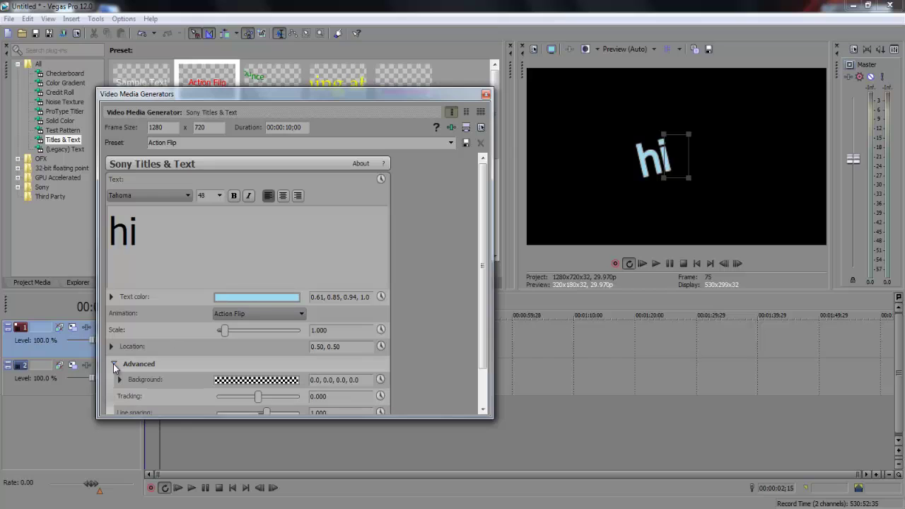
{"action": "left_click", "coordinate": [114, 364]}
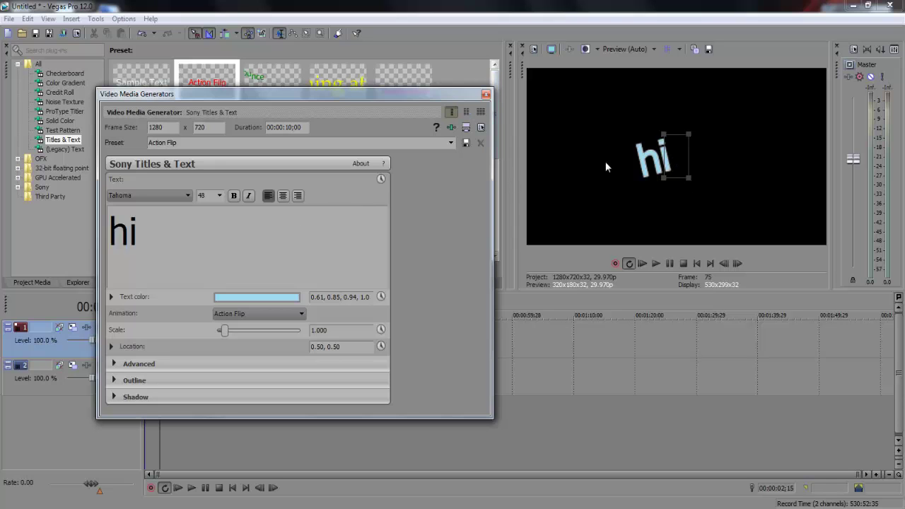
{"action": "left_click_drag", "start_coordinate": [684, 157], "coordinate": [733, 123]}
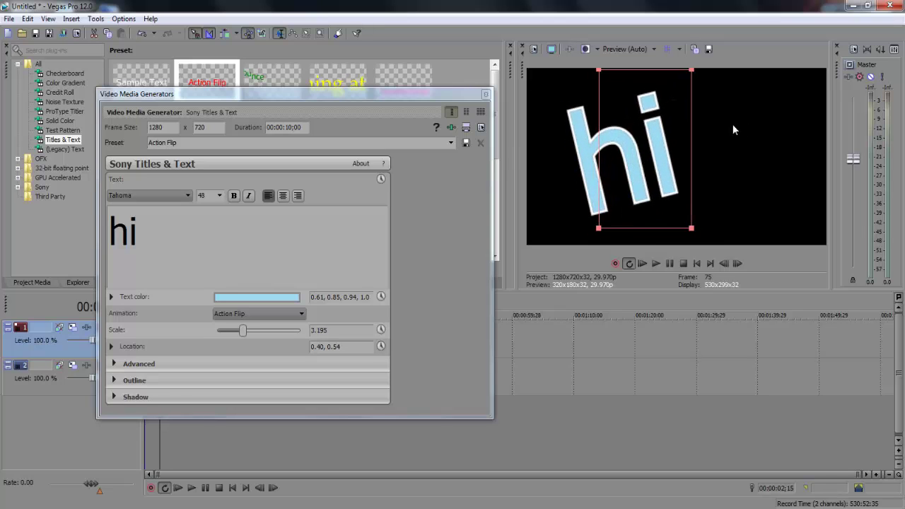
{"action": "left_click_drag", "start_coordinate": [478, 98], "coordinate": [519, 87]}
Close the generator settings and play the animated 'hi' title from the start, then pause.
{"action": "left_click", "coordinate": [525, 84]}
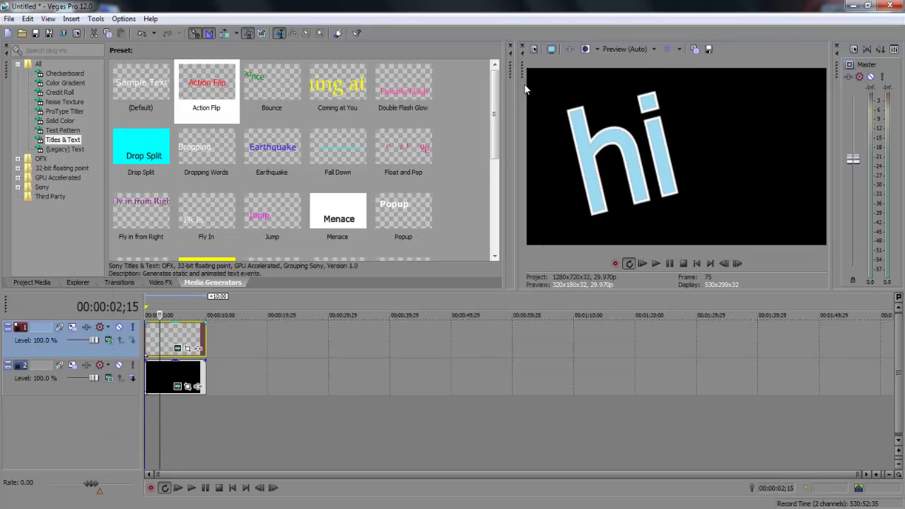
{"action": "left_click", "coordinate": [642, 263]}
{"action": "key", "text": "Up"}
{"action": "key", "text": "Up"}
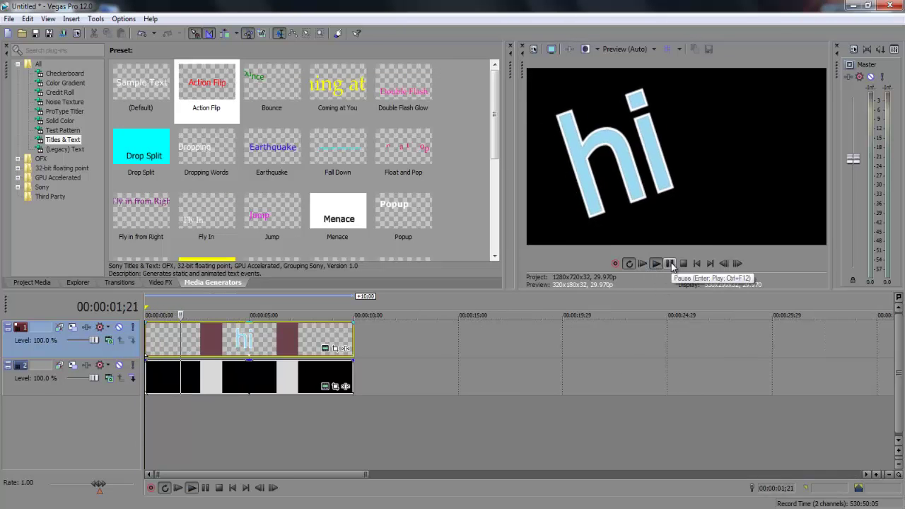
{"action": "left_click", "coordinate": [670, 263]}
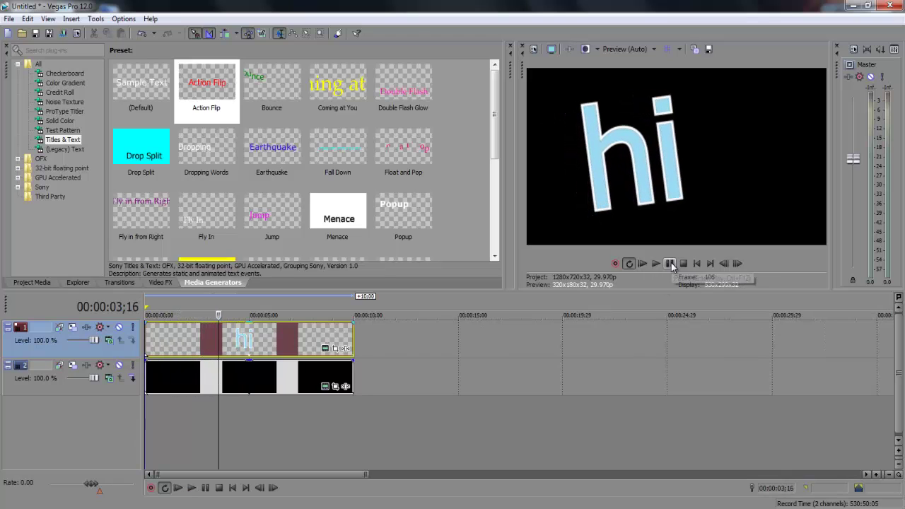
Delete the 'hi' title event and show the (Legacy) Text presets.
{"action": "right_click", "coordinate": [294, 351]}
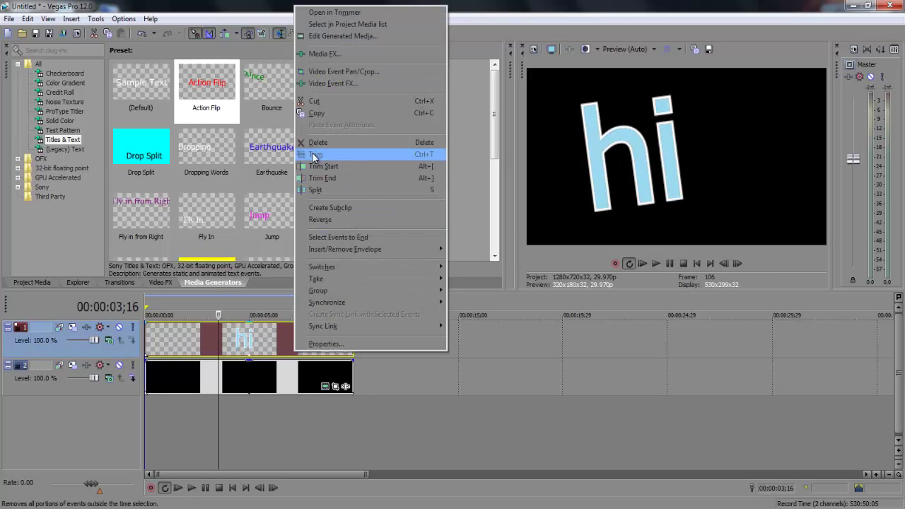
{"action": "left_click", "coordinate": [318, 142]}
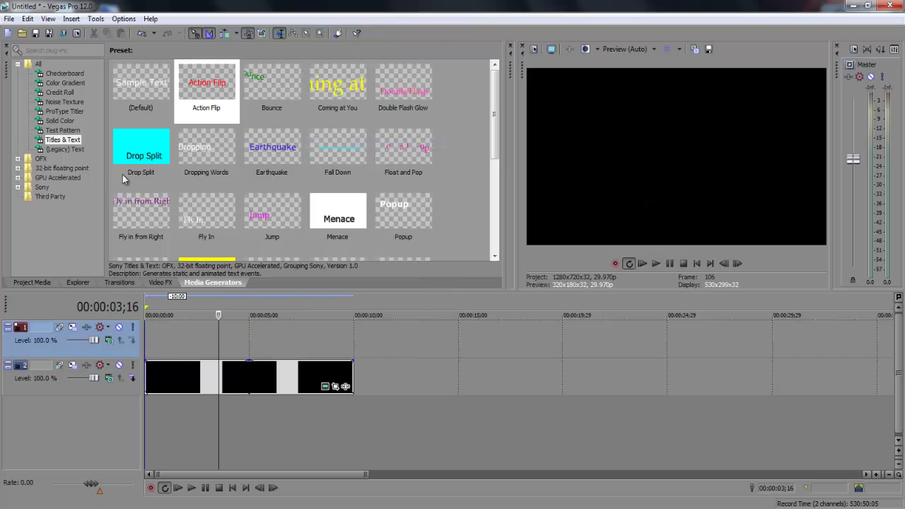
{"action": "left_click", "coordinate": [65, 150]}
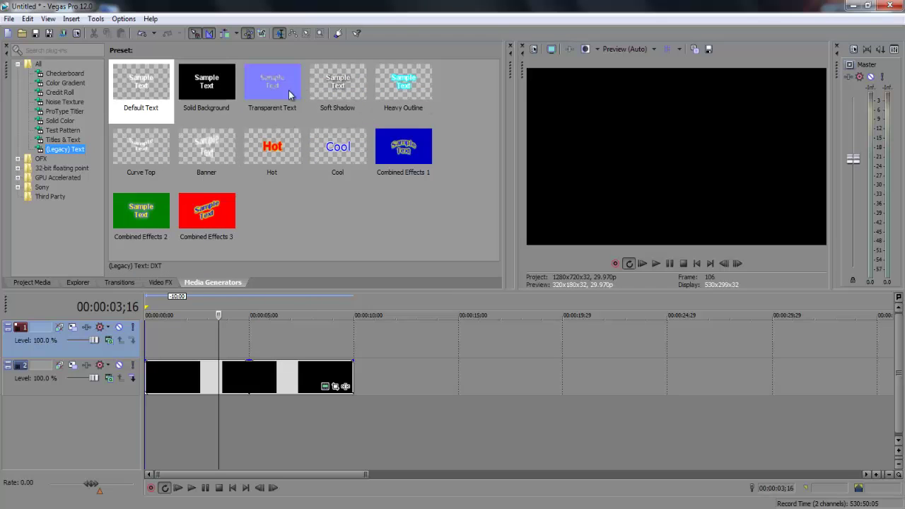
Place Soft Shadow Sample Text at the start of track 1 and extend it past the black clip.
{"action": "left_click_drag", "start_coordinate": [345, 86], "coordinate": [152, 350]}
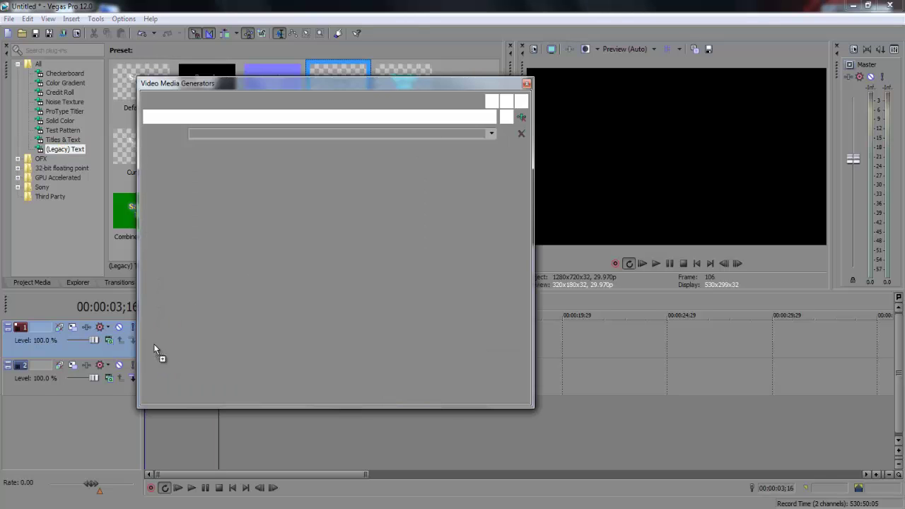
{"action": "left_click", "coordinate": [526, 84]}
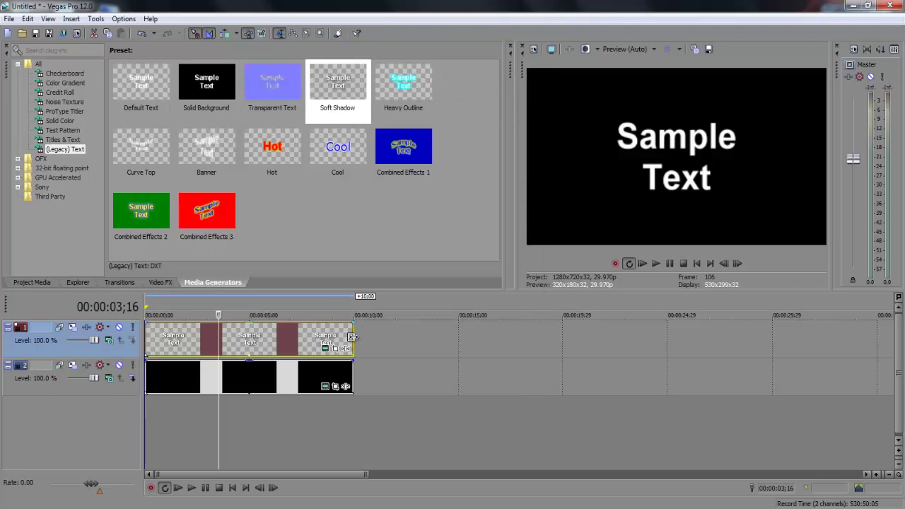
{"action": "left_click_drag", "start_coordinate": [354, 338], "coordinate": [636, 345]}
{"action": "scroll", "coordinate": [434, 376], "scroll_direction": "down", "scroll_amount": 4}
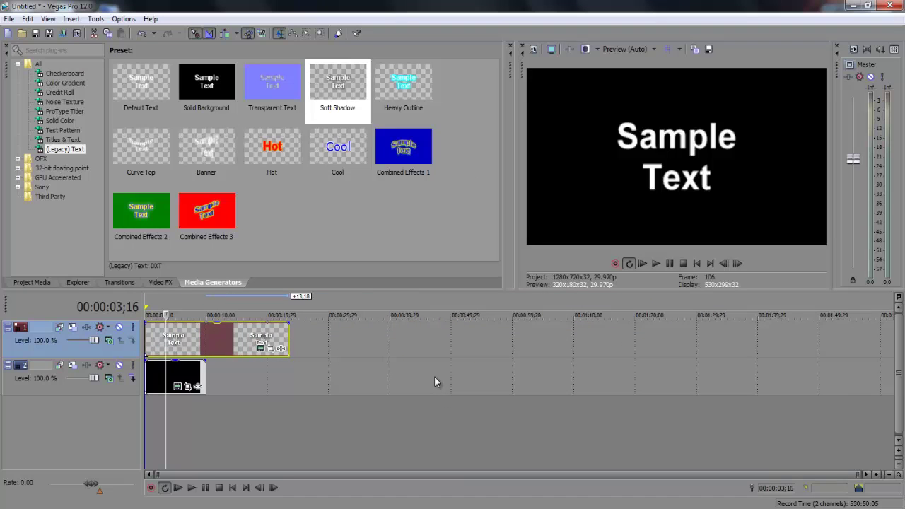